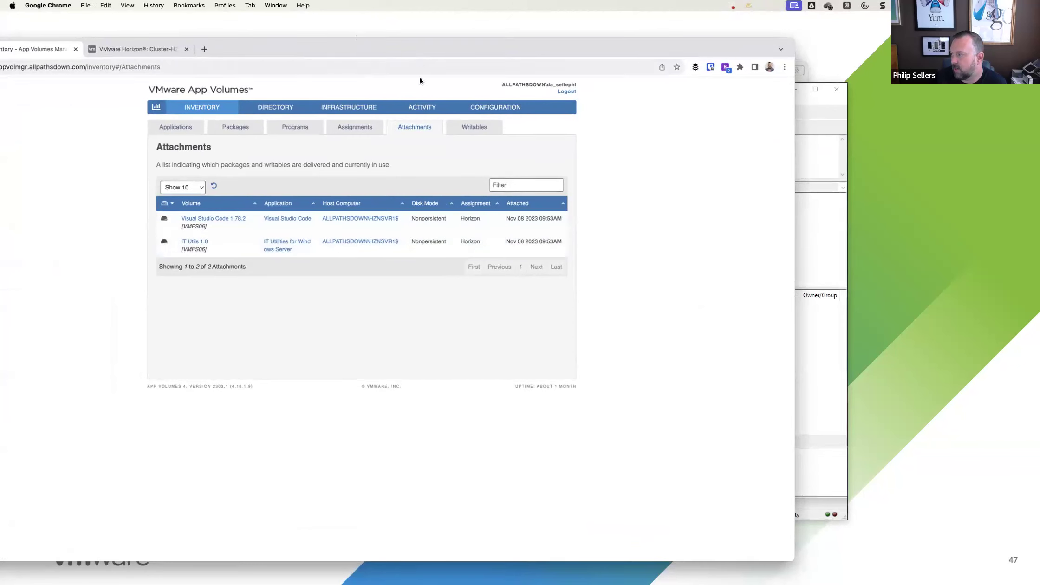
- Switch to the VMware Horizon Client, launch the Firefox application, and return to the App Volumes attachments list
{"action": "left_click", "coordinate": [319, 26]}
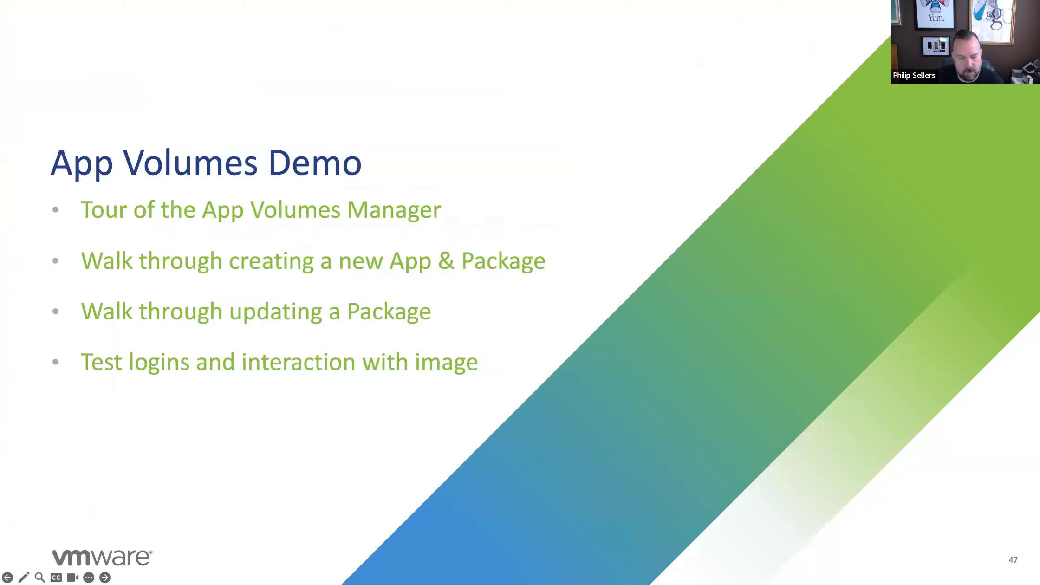
{"action": "key", "text": "super+Tab"}
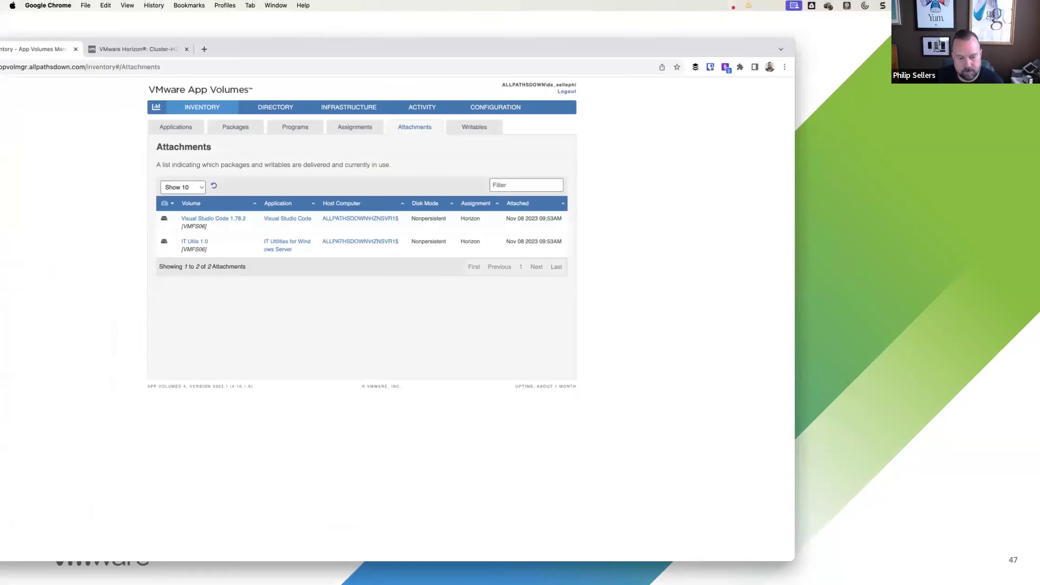
{"action": "key", "text": "super+Tab"}
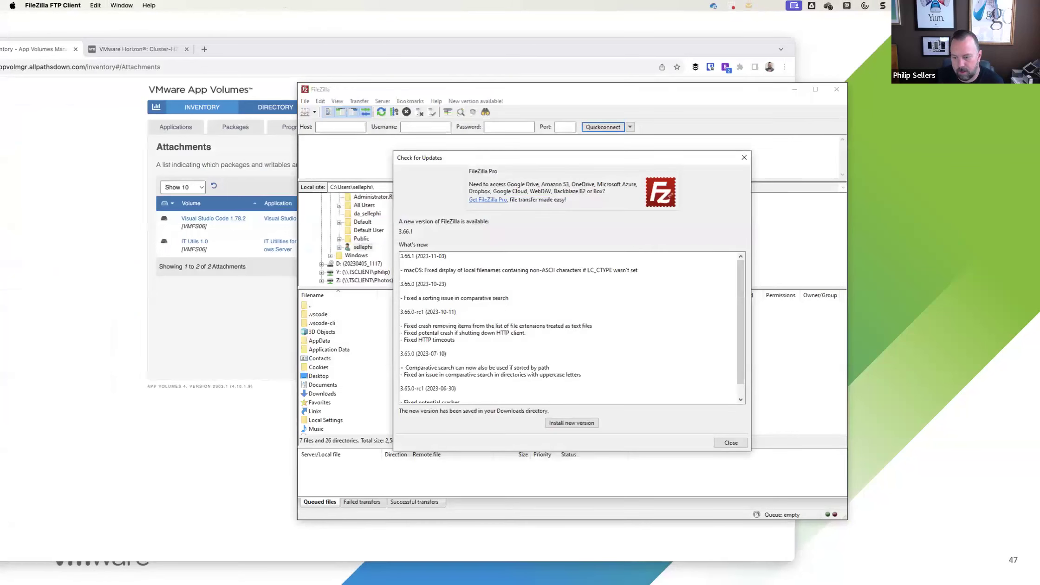
{"action": "key", "text": "super+Tab"}
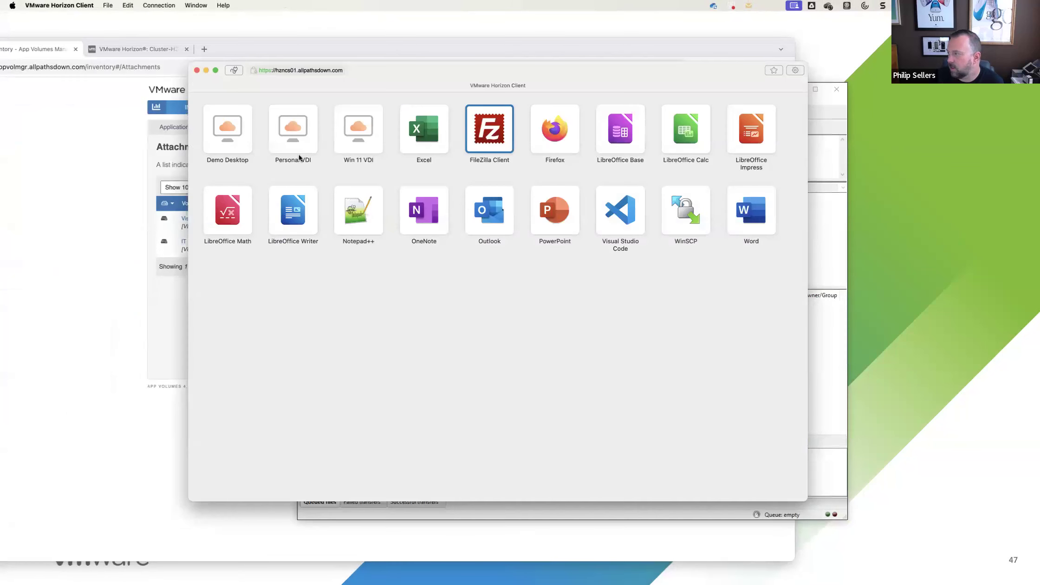
{"action": "left_click_drag", "start_coordinate": [499, 70], "coordinate": [379, 85]}
{"action": "double_click", "coordinate": [470, 141]}
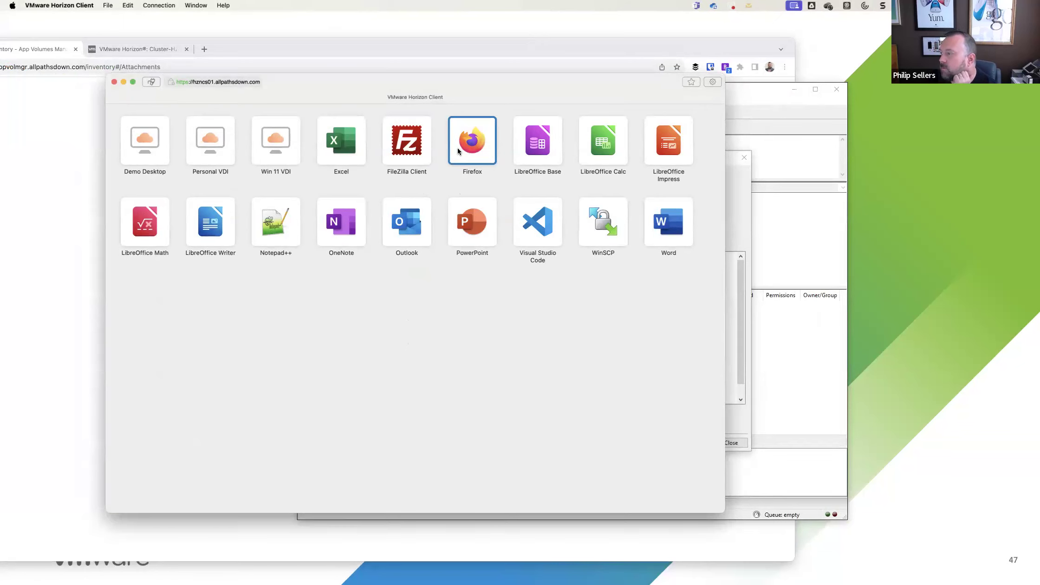
{"action": "double_click", "coordinate": [297, 47]}
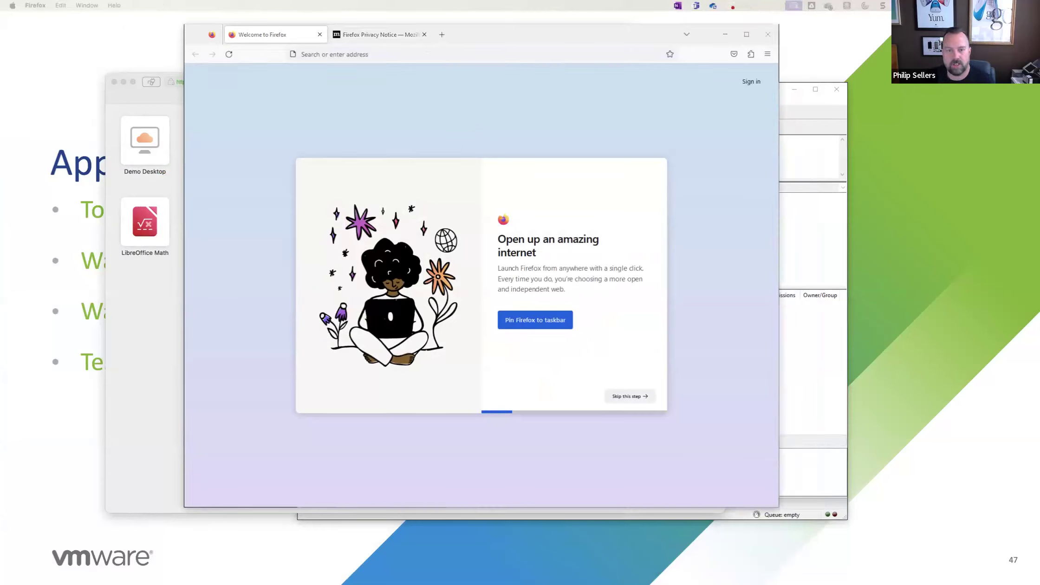
{"action": "left_click_drag", "start_coordinate": [0, 47], "coordinate": [530, 30]}
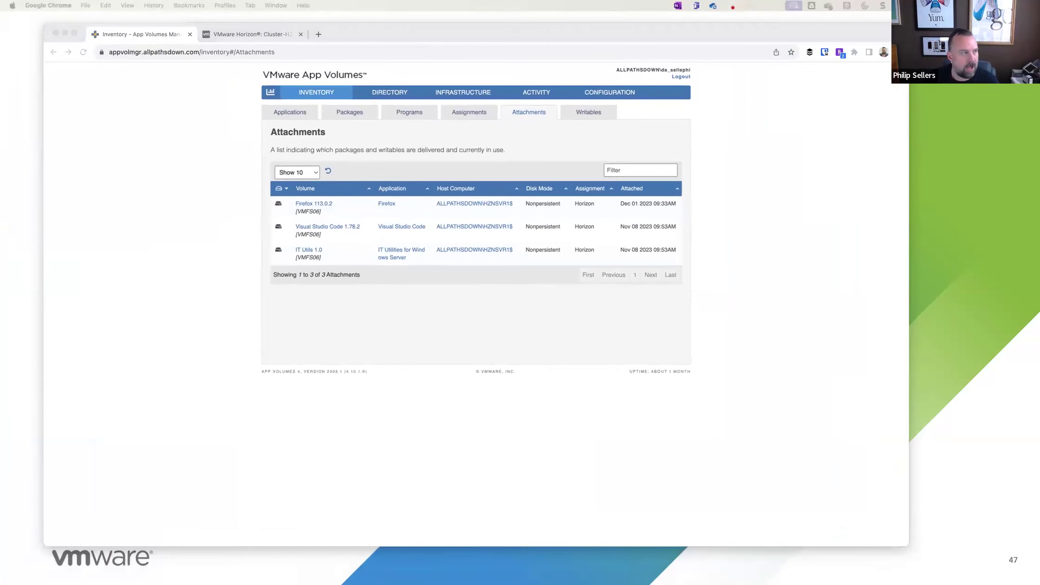
- Switch to Citrix Workspace and launch WinSCP Lab from the list of available apps
{"action": "left_click_drag", "start_coordinate": [0, 150], "coordinate": [402, 55]}
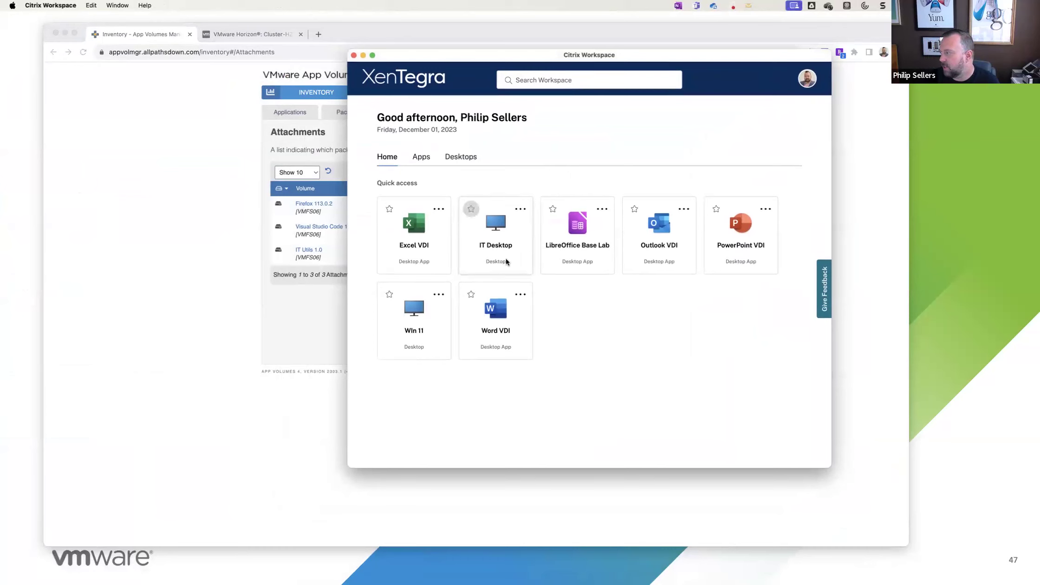
{"action": "left_click", "coordinate": [462, 157]}
{"action": "left_click", "coordinate": [421, 157]}
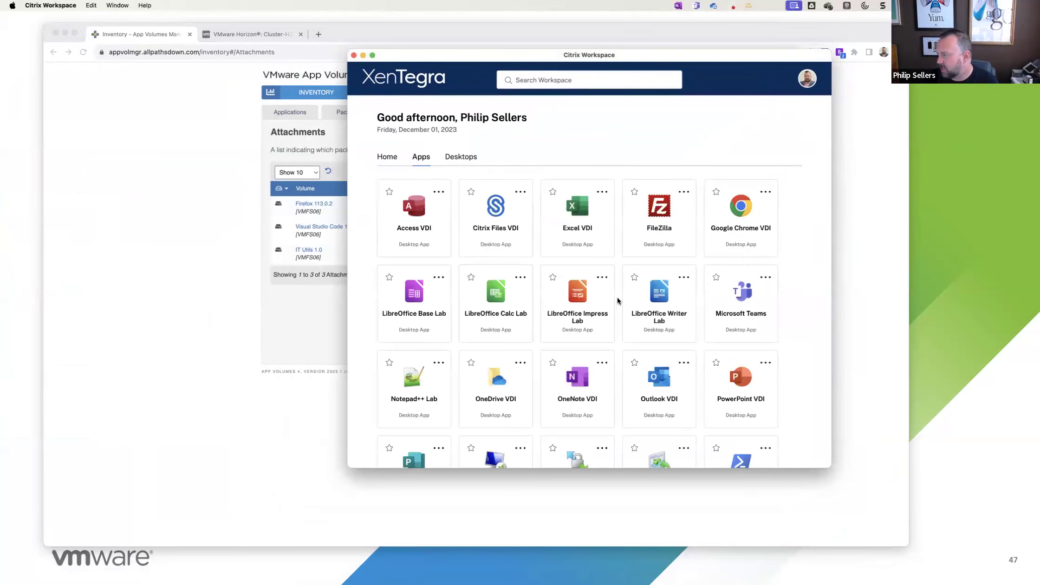
{"action": "scroll", "coordinate": [618, 301], "scroll_direction": "down", "scroll_amount": 5}
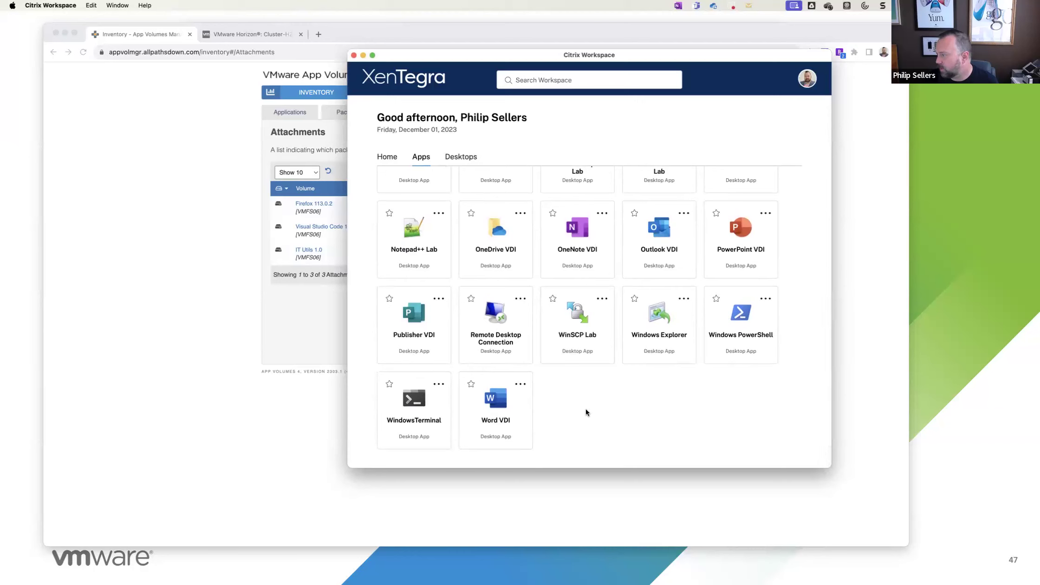
{"action": "left_click", "coordinate": [584, 320]}
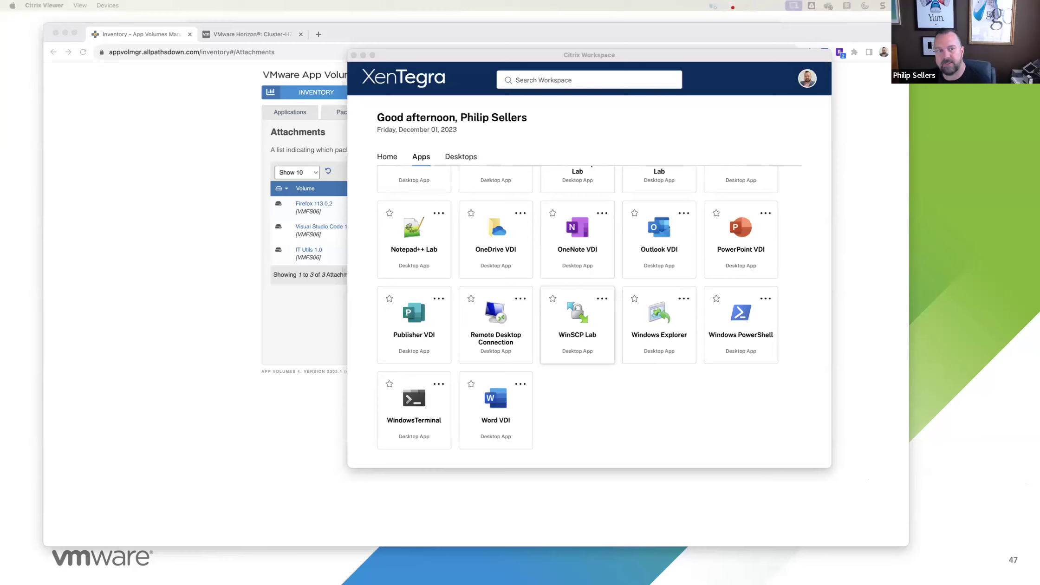
- Refresh the App Volumes attachments list, then dismiss the WinSCP login dialog and close WinSCP
{"action": "left_click", "coordinate": [209, 180]}
{"action": "left_click", "coordinate": [327, 171]}
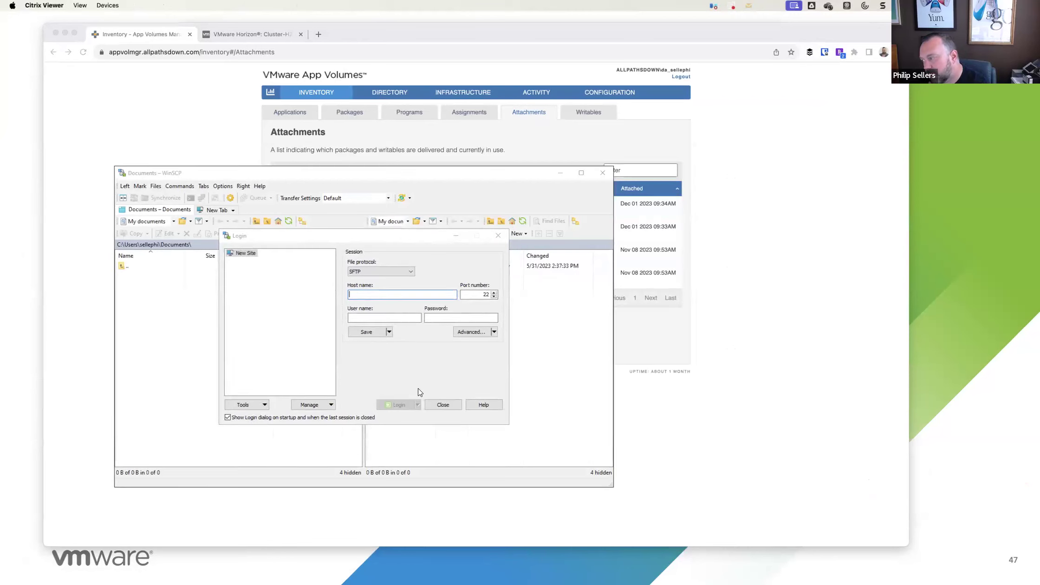
{"action": "left_click", "coordinate": [442, 406]}
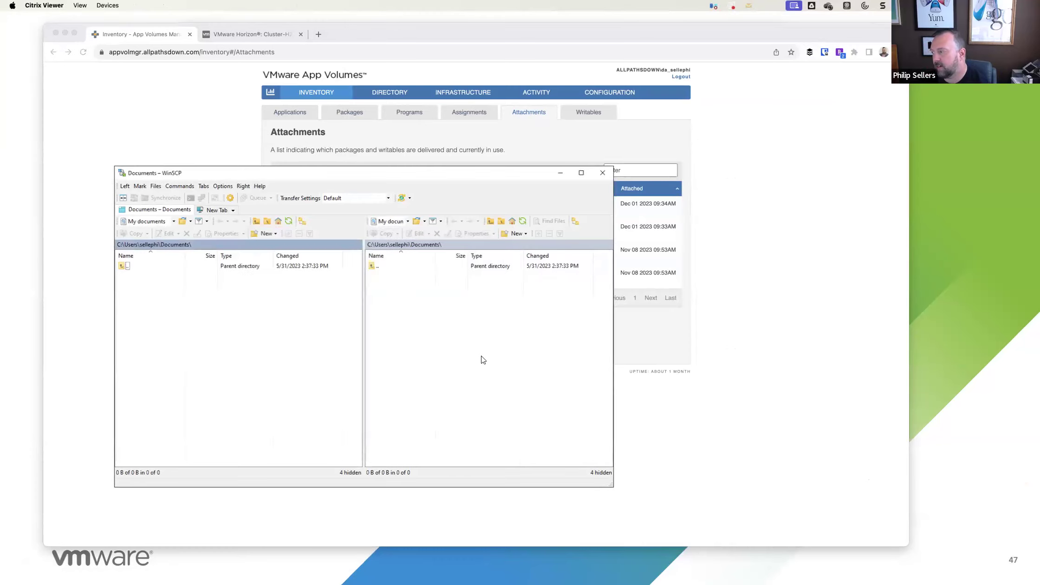
{"action": "left_click", "coordinate": [602, 174]}
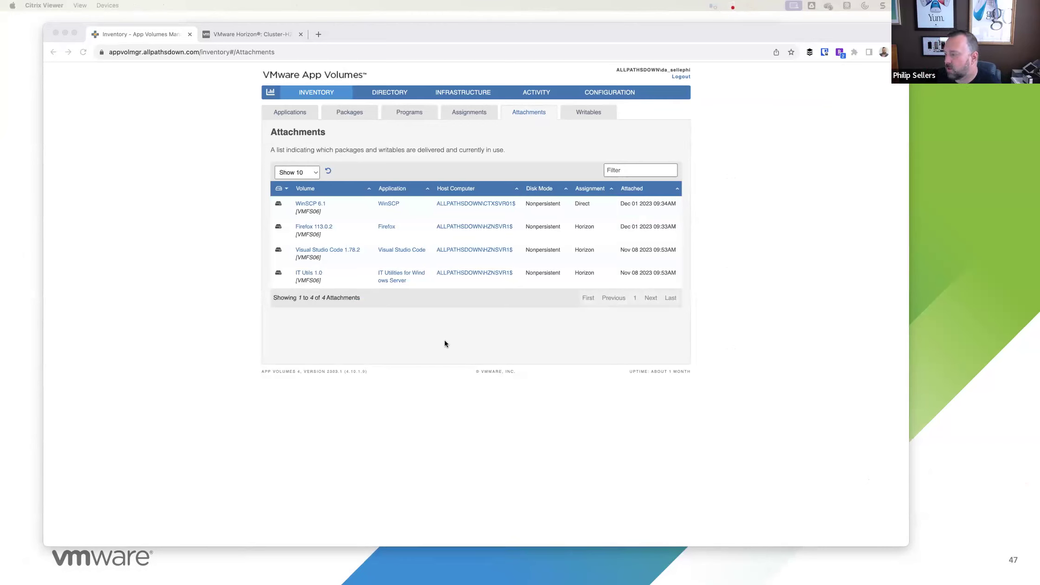
- Narrow the App Volumes Manager browser window and close the Citrix Workspace window behind it
{"action": "left_click", "coordinate": [756, 391]}
{"action": "left_click_drag", "start_coordinate": [908, 429], "coordinate": [590, 422]}
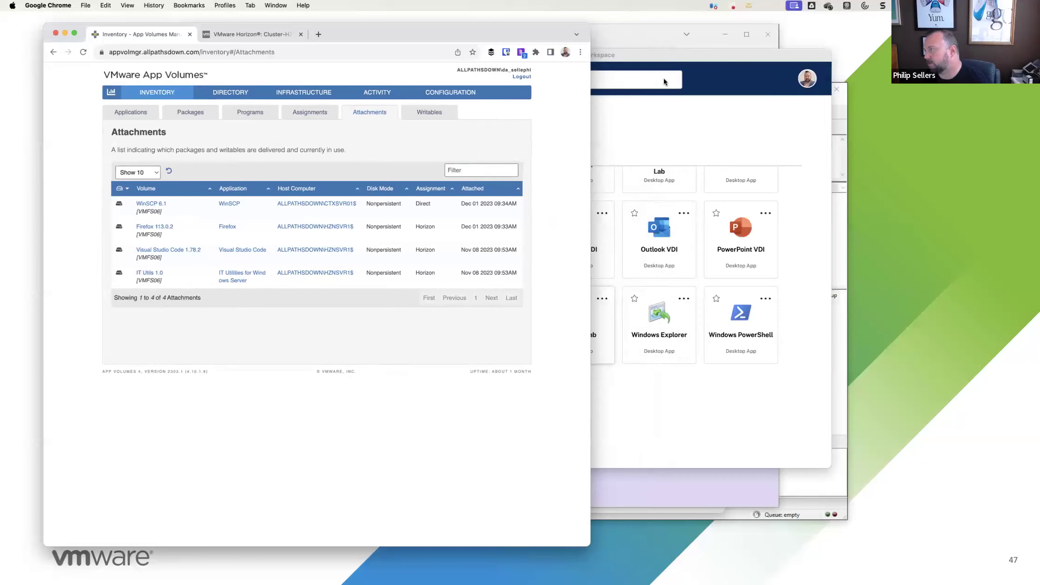
{"action": "left_click", "coordinate": [620, 57]}
{"action": "left_click_drag", "start_coordinate": [506, 58], "coordinate": [585, 83]}
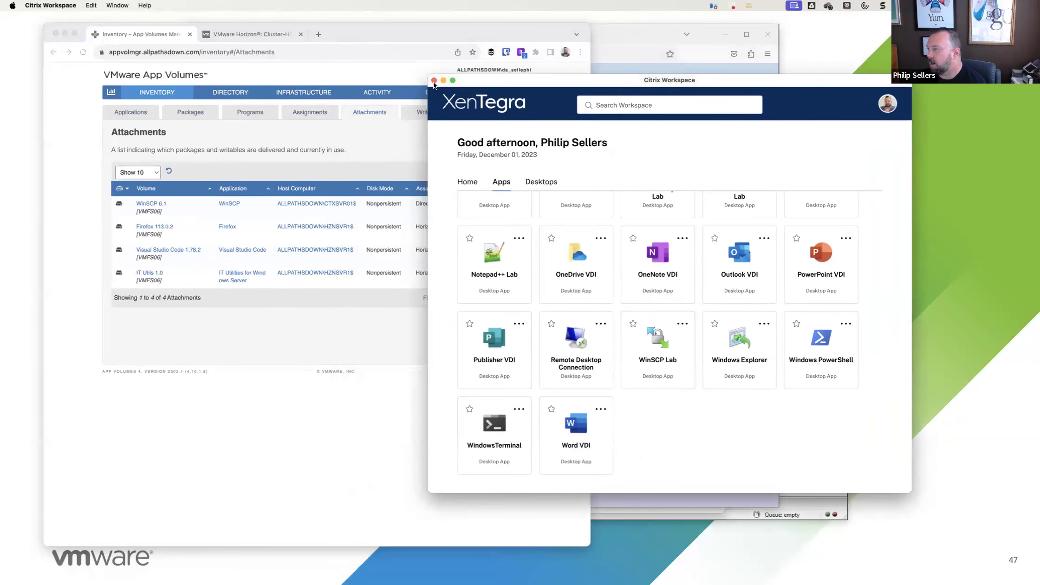
{"action": "left_click", "coordinate": [433, 81]}
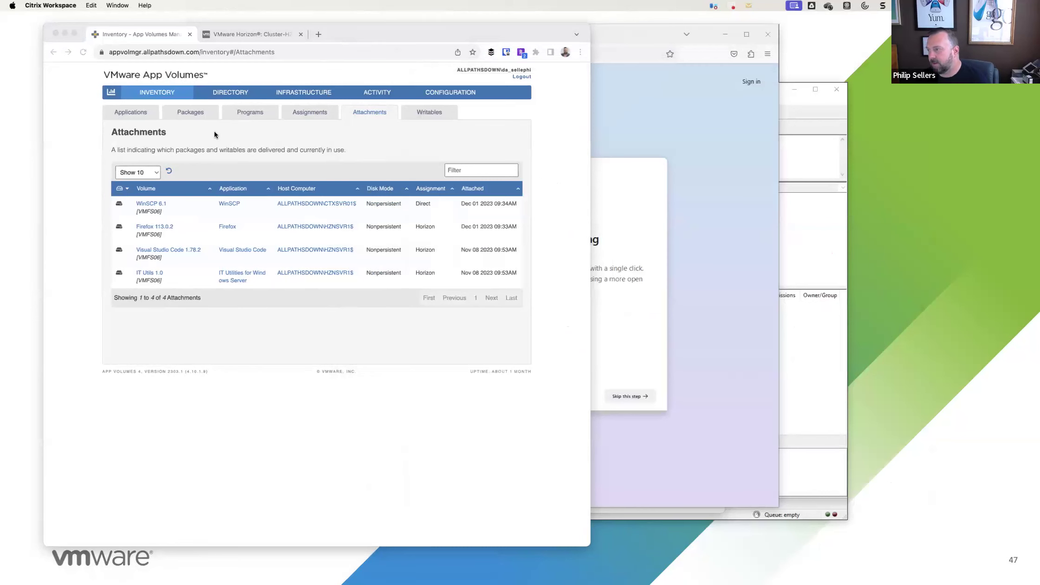
- Close the Firefox, VMware Horizon Client and FileZilla windows, including FileZilla's update dialog
{"action": "left_click", "coordinate": [763, 37]}
{"action": "left_click", "coordinate": [717, 85]}
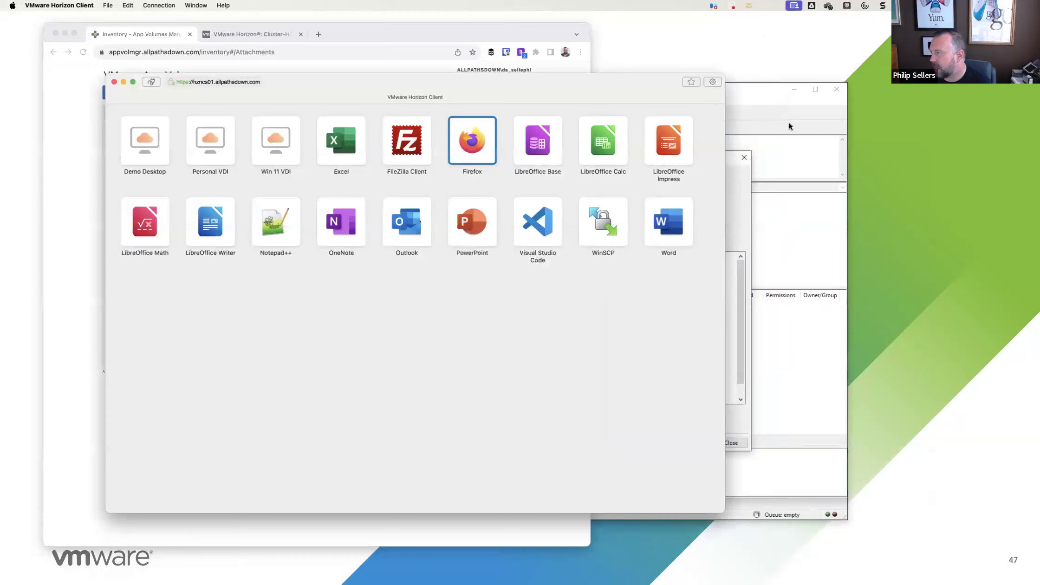
{"action": "left_click_drag", "start_coordinate": [789, 123], "coordinate": [936, 139]}
{"action": "left_click", "coordinate": [346, 137]}
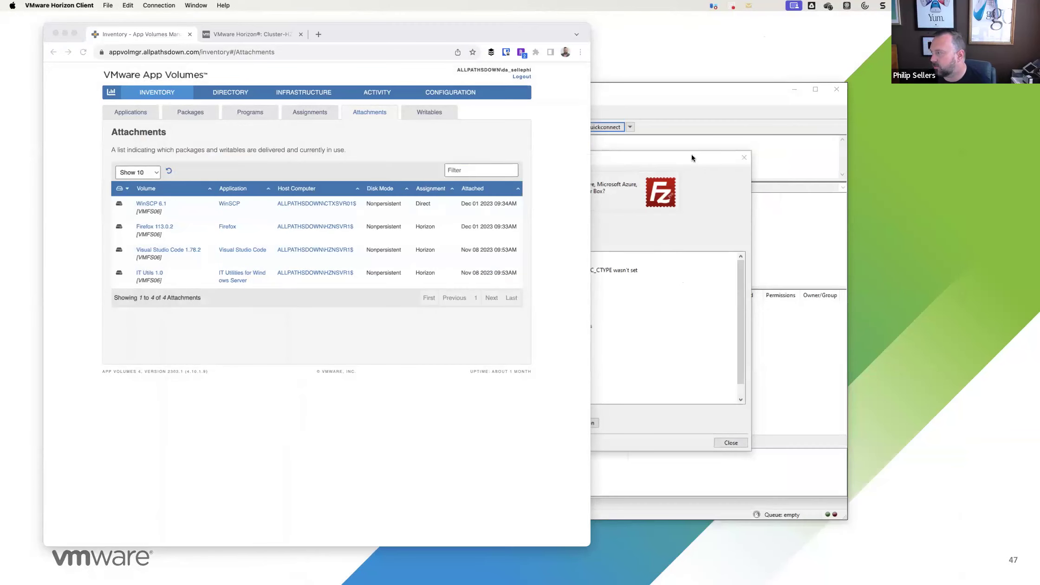
{"action": "left_click", "coordinate": [743, 158]}
{"action": "left_click", "coordinate": [836, 90]}
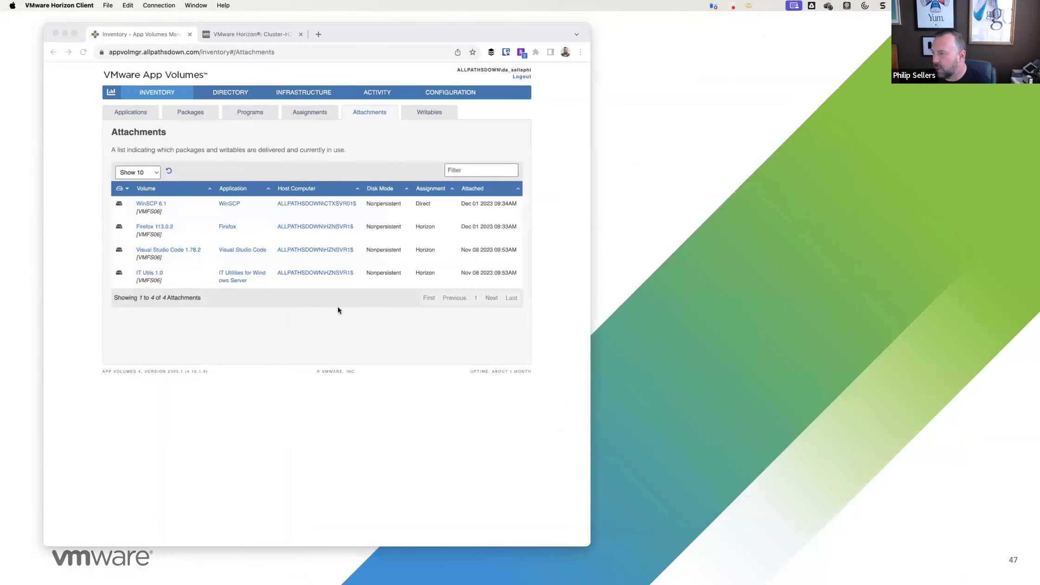
- Open the details of the NPP 8.5.8 package belonging to the Notepad++ application in App Volumes Manager
{"action": "left_click", "coordinate": [216, 294]}
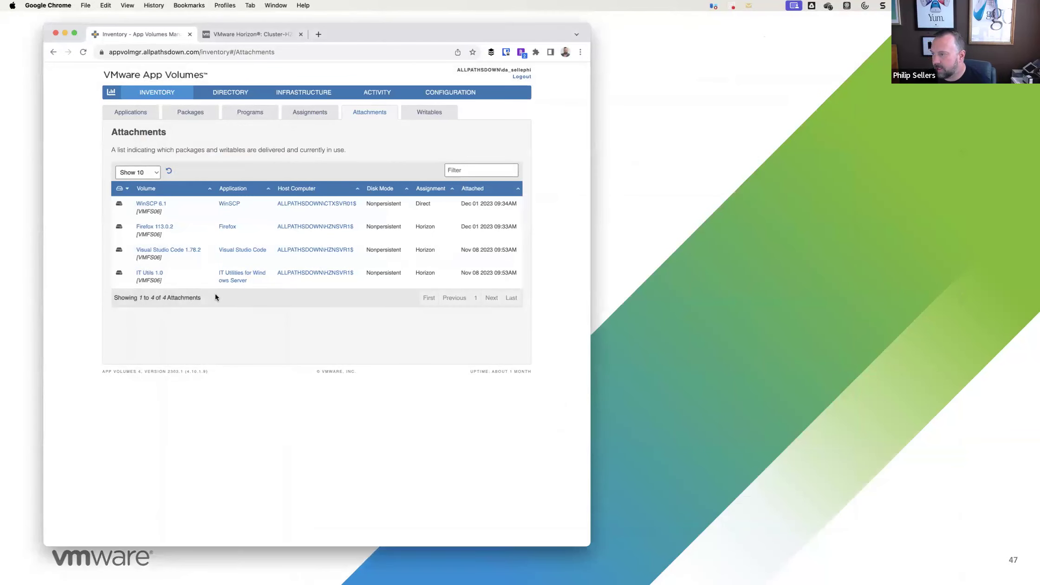
{"action": "left_click", "coordinate": [136, 116]}
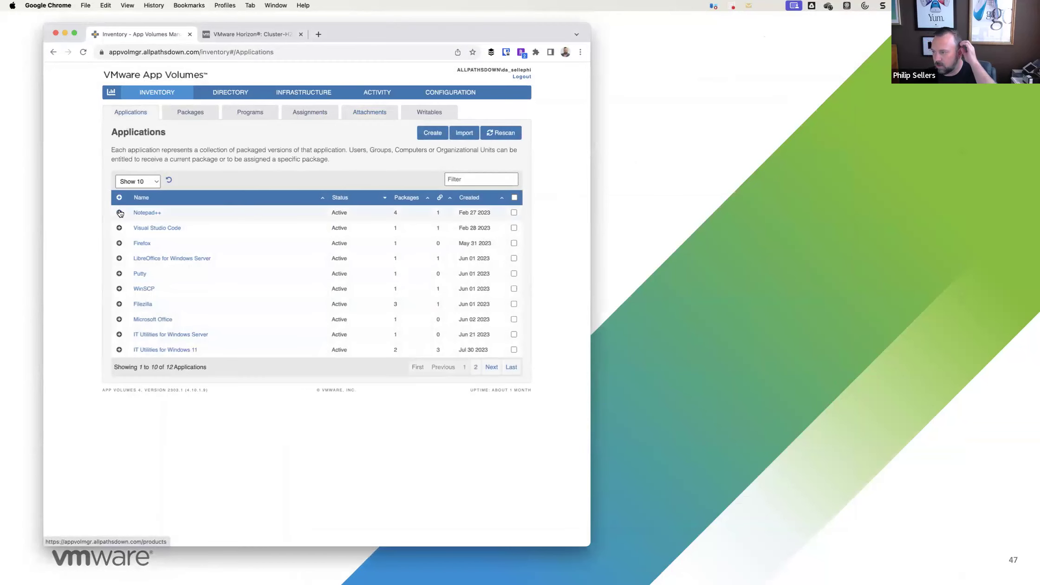
{"action": "left_click", "coordinate": [119, 212]}
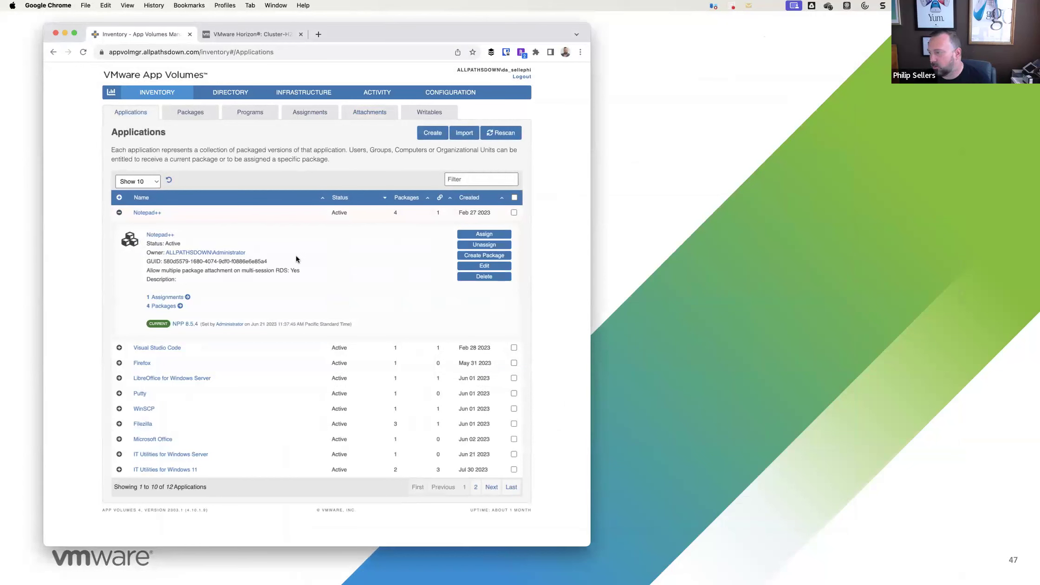
{"action": "left_click", "coordinate": [157, 307]}
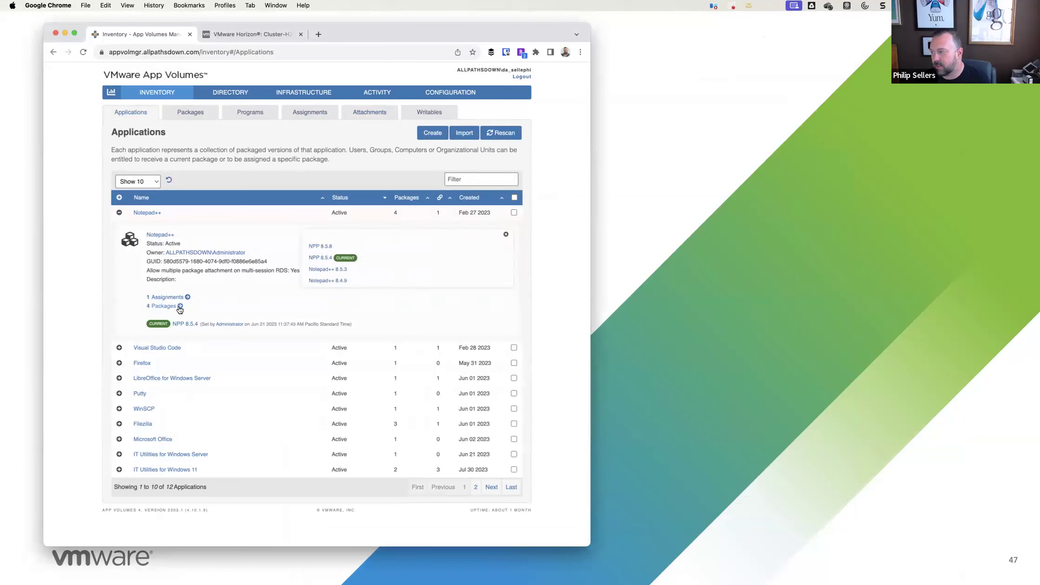
{"action": "left_click", "coordinate": [326, 248]}
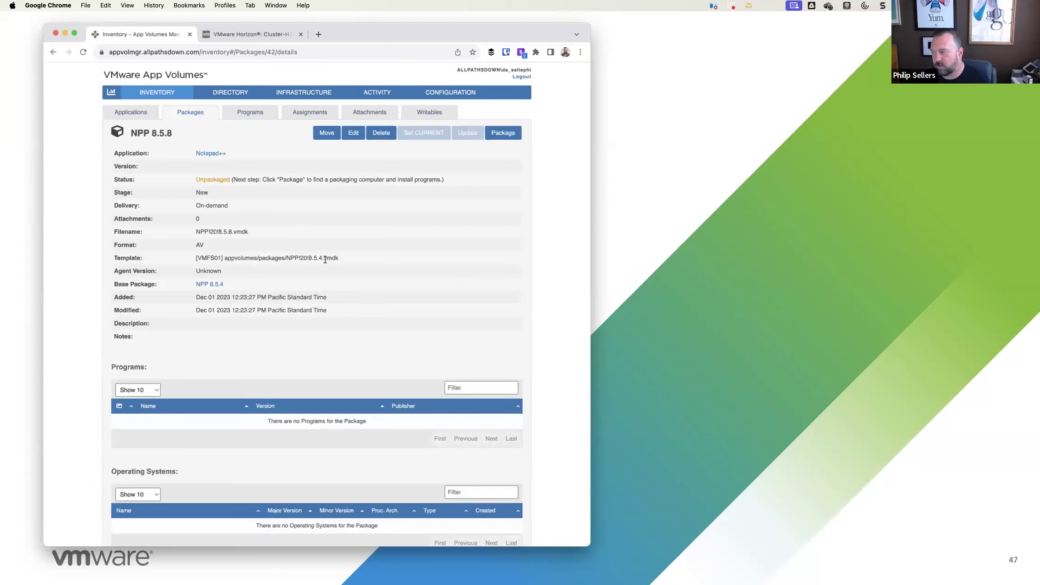
- Begin packaging NPP 8.5.8, search the packaging computers for "pkg", and try to select APPVOLPKG$
{"action": "left_click", "coordinate": [503, 134]}
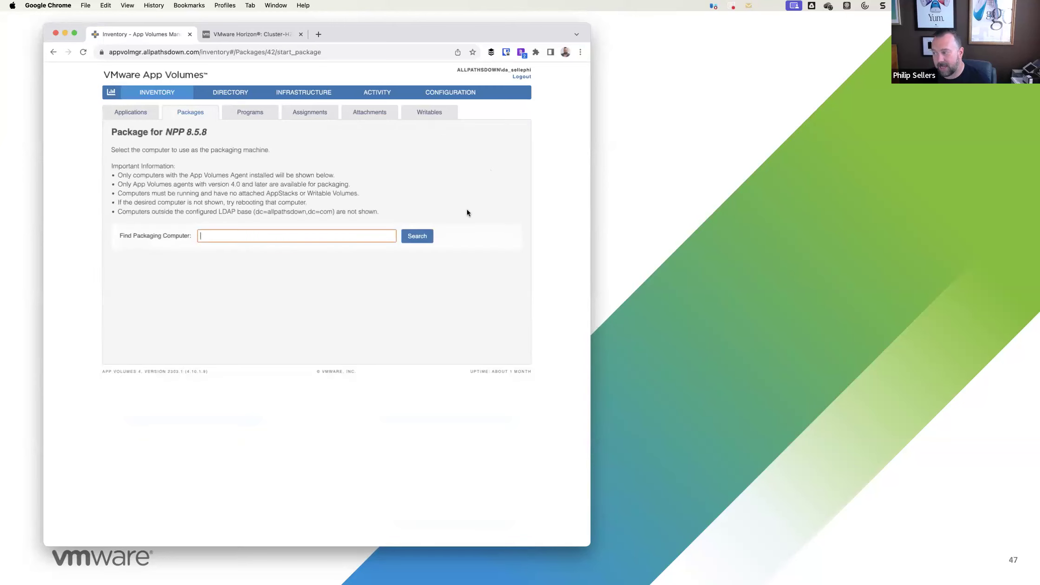
{"action": "left_click", "coordinate": [409, 235]}
{"action": "left_click", "coordinate": [288, 234]}
{"action": "type", "text": "pkg"}
{"action": "key", "text": "Return"}
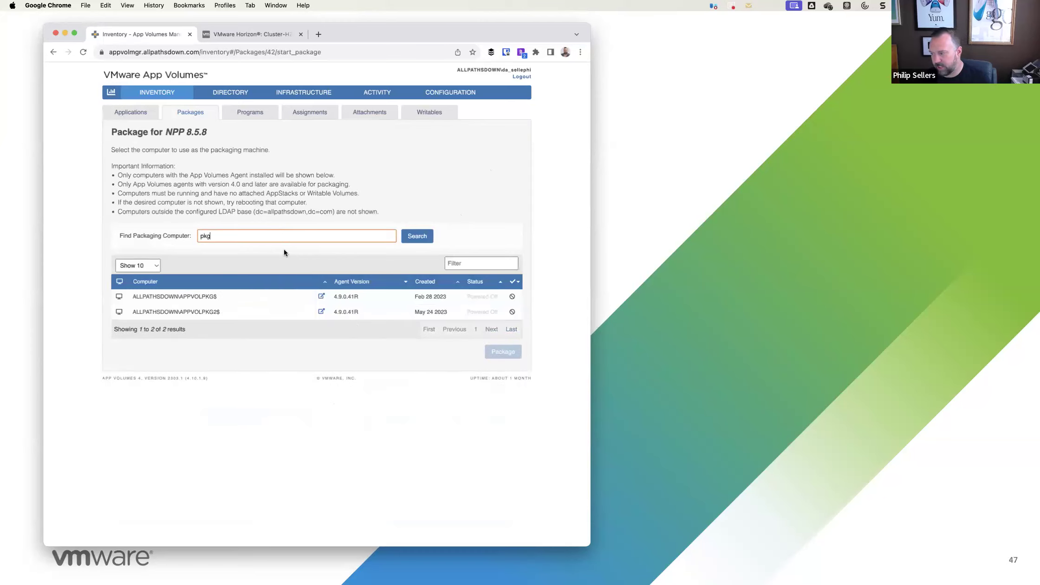
{"action": "left_click", "coordinate": [243, 295]}
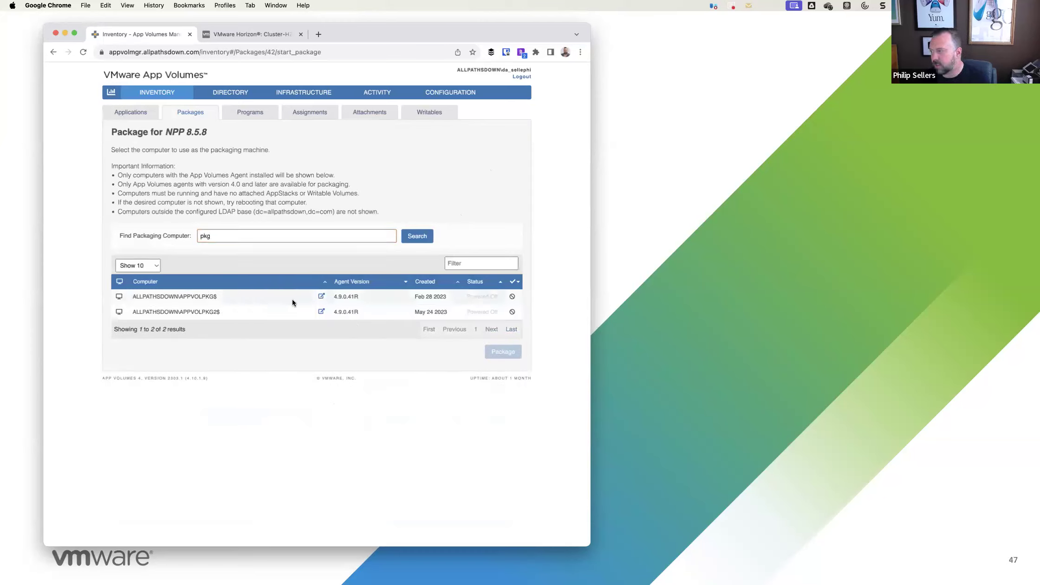